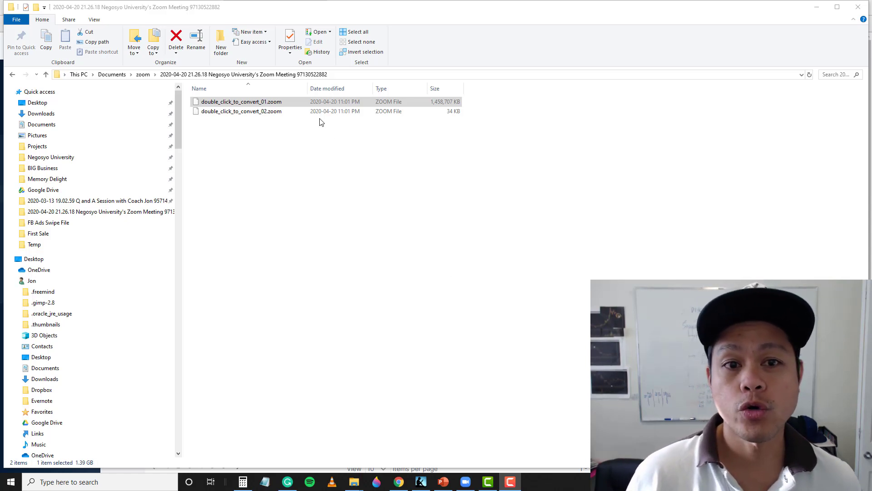
Step: Open double_click_to_convert_01.zoom without a permanent app association and browse this PC for another app to open it
left_click(312, 149)
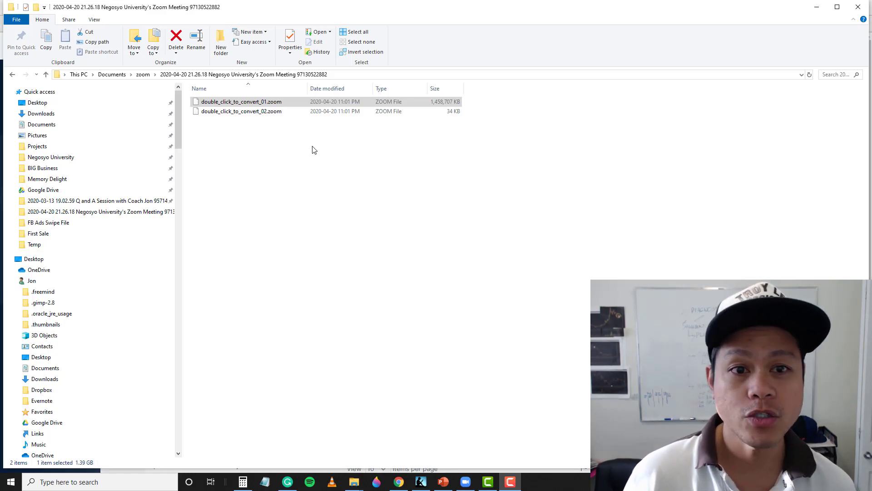
double_click(276, 101)
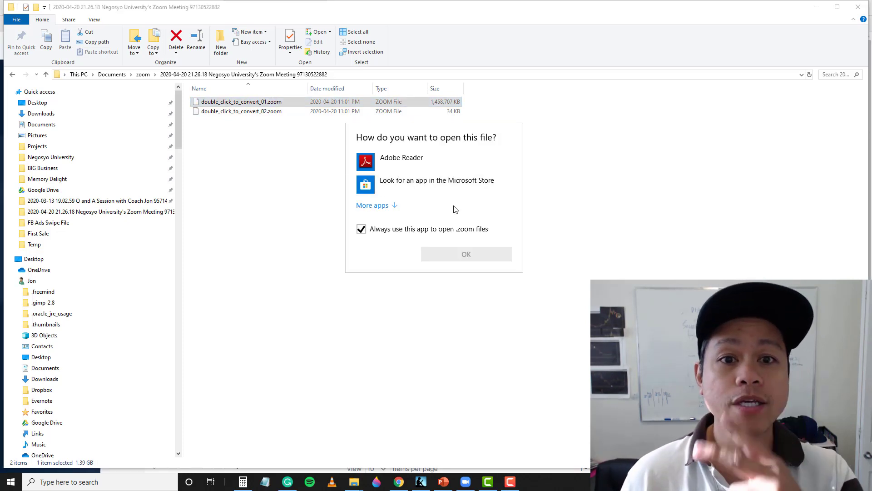
left_click(427, 233)
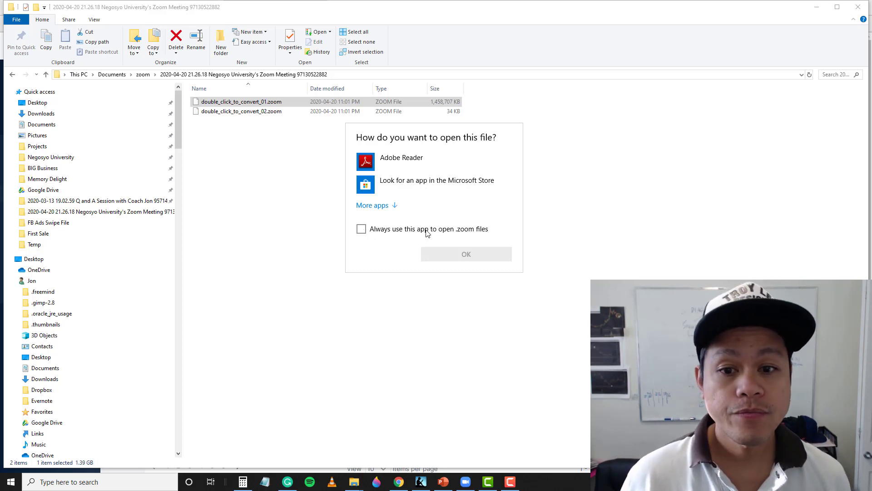
left_click(394, 205)
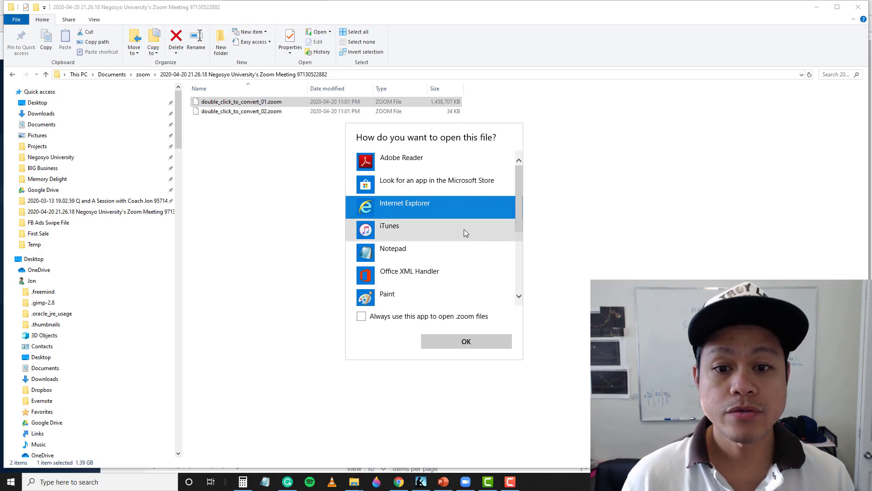
scroll(451, 211, "down", 3)
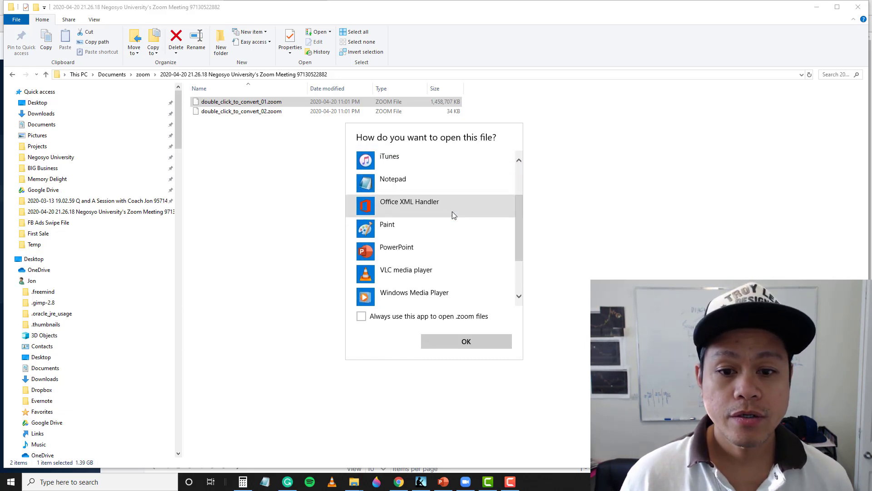
scroll(452, 211, "down", 2)
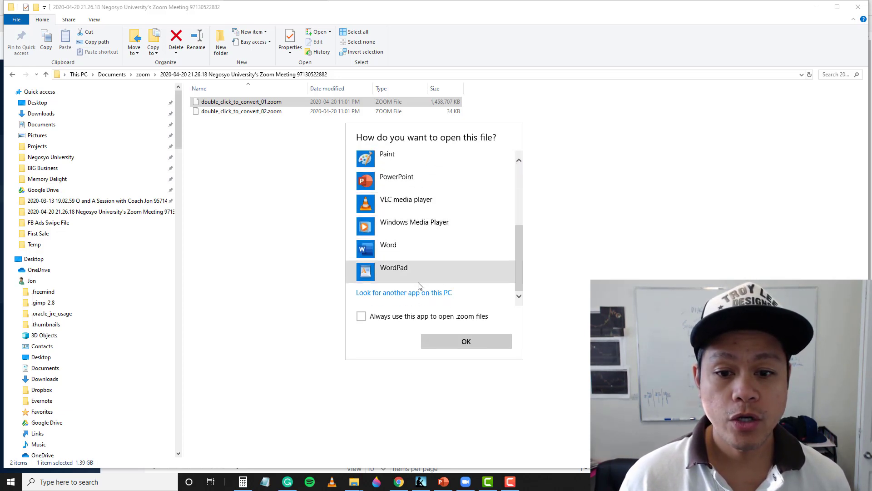
left_click(413, 293)
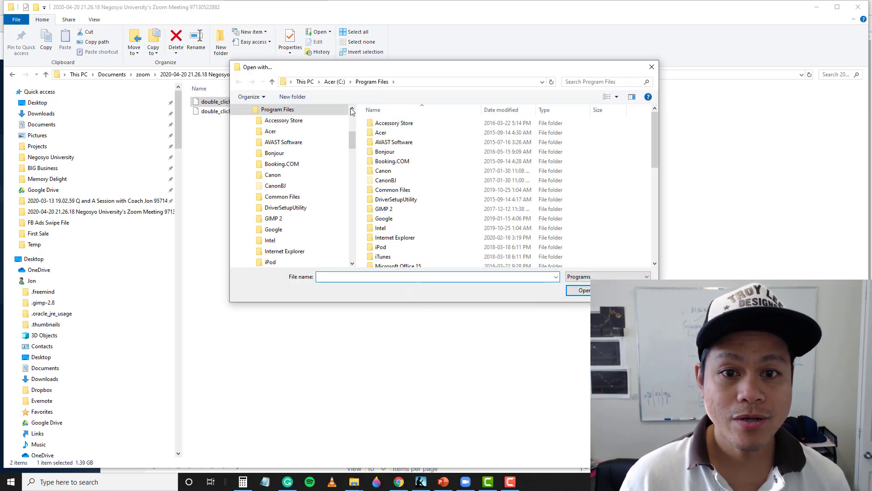
Step: Search the whole of This PC for the zTscoder program in the Open with dialog
scroll(348, 120, "up", 5)
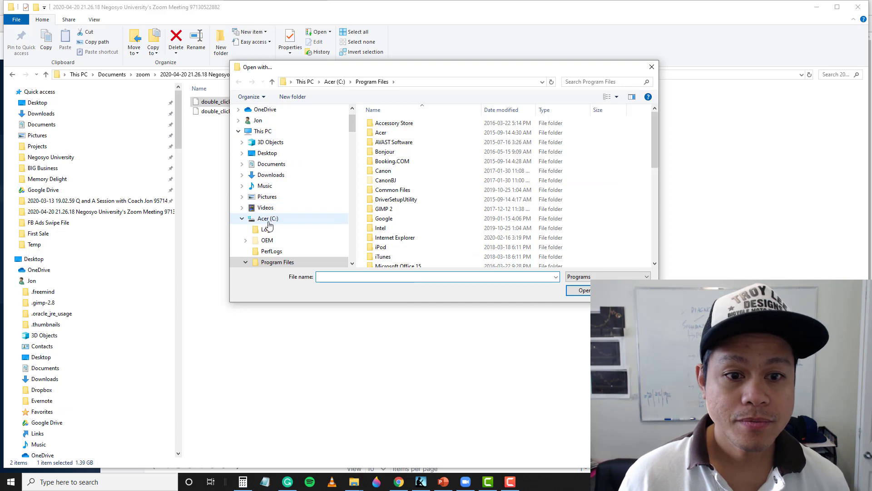
left_click(261, 131)
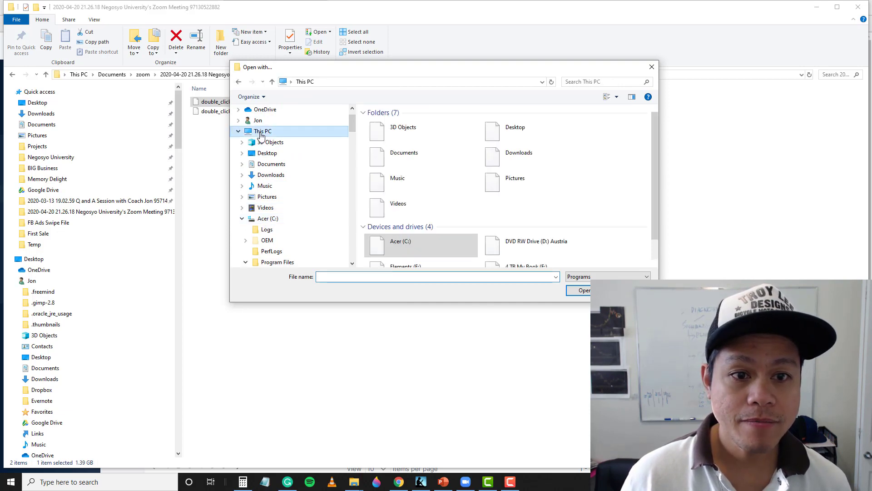
left_click(591, 81)
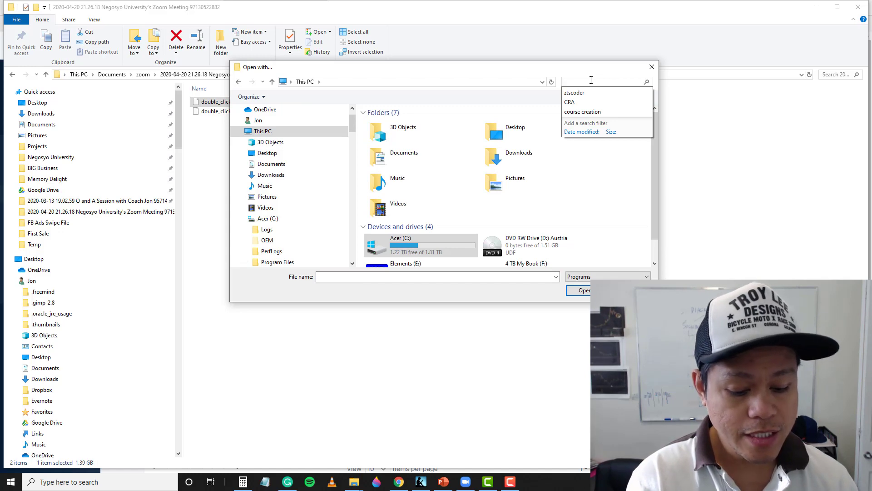
type("ZT")
key("BackSpace")
key("BackSpace")
type("z")
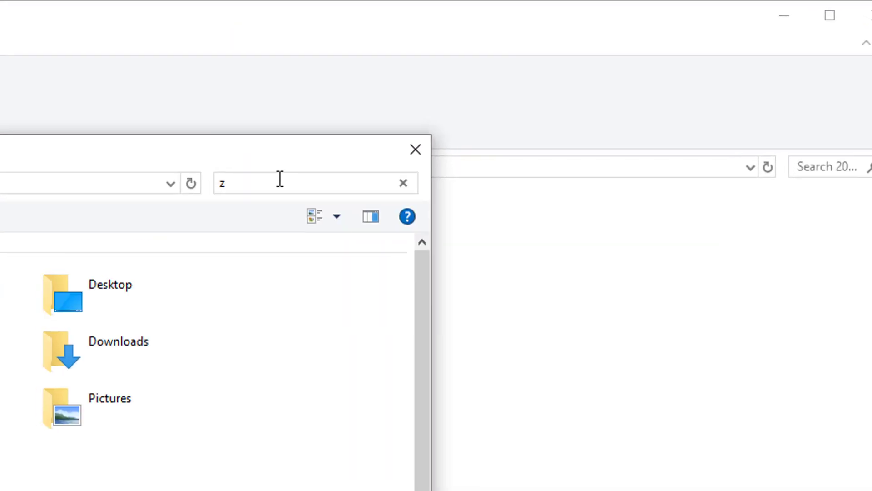
type("Tsc")
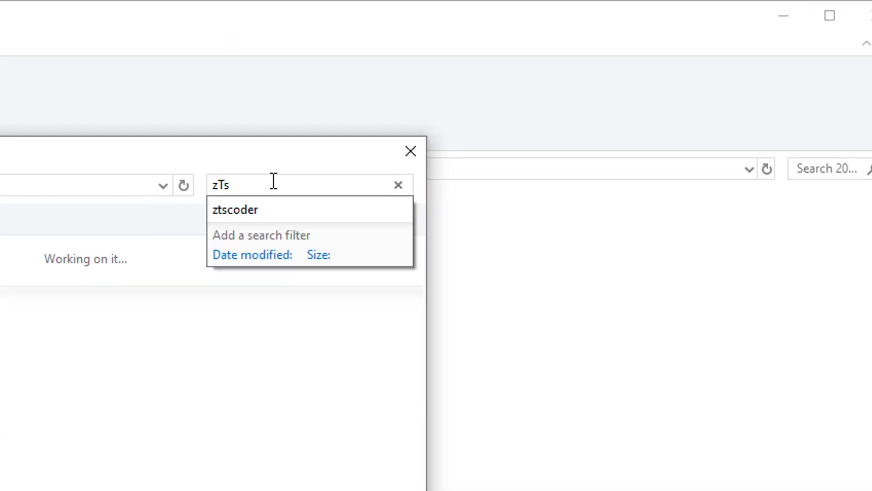
type("oder")
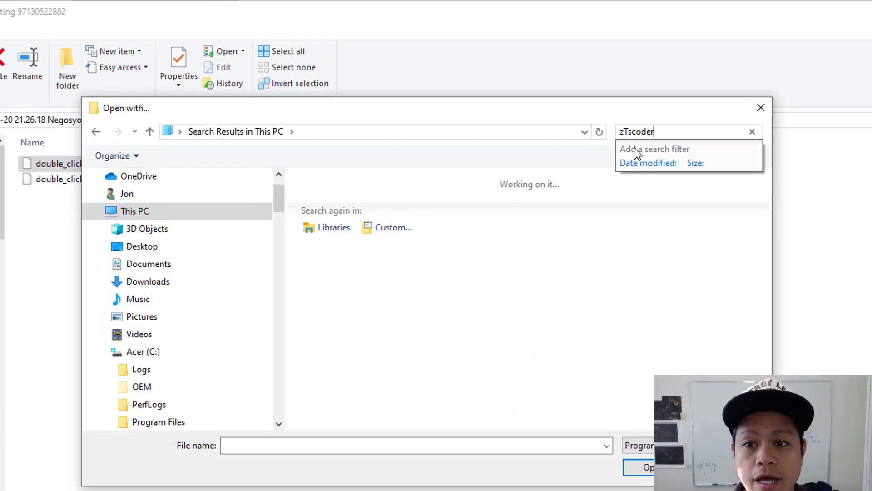
key("Return")
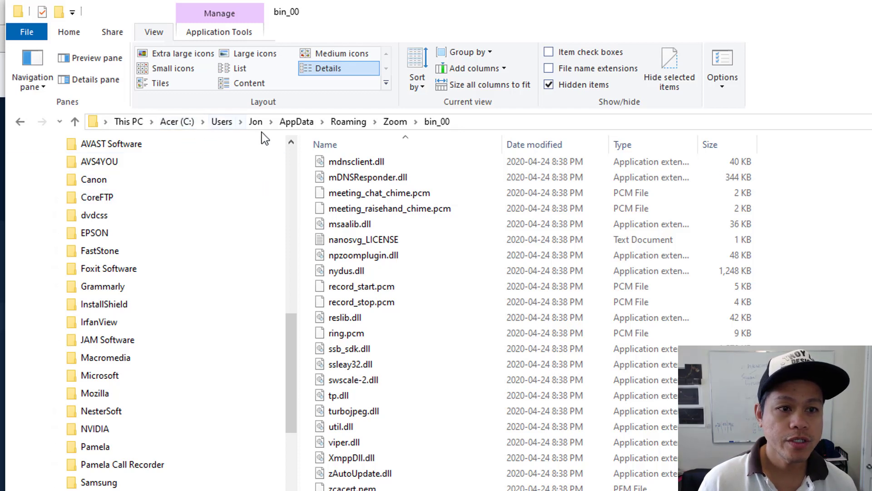
Step: Examine each part of the bin_00 folder's full path, from Users through AppData, Roaming and Zoom
left_click(468, 120)
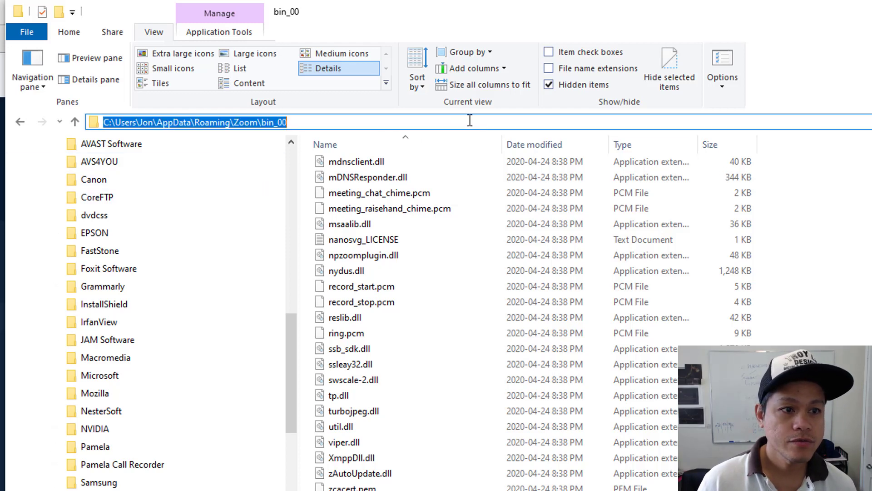
left_click(128, 123)
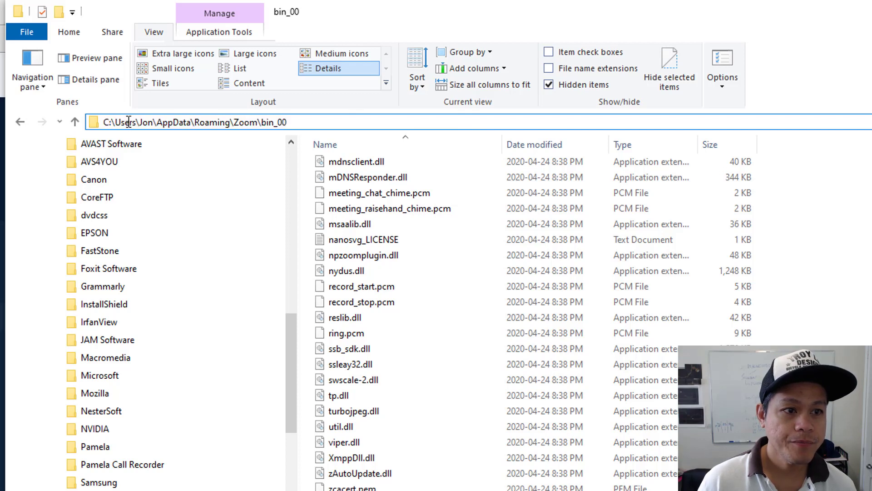
double_click(129, 123)
left_click(145, 121)
double_click(146, 120)
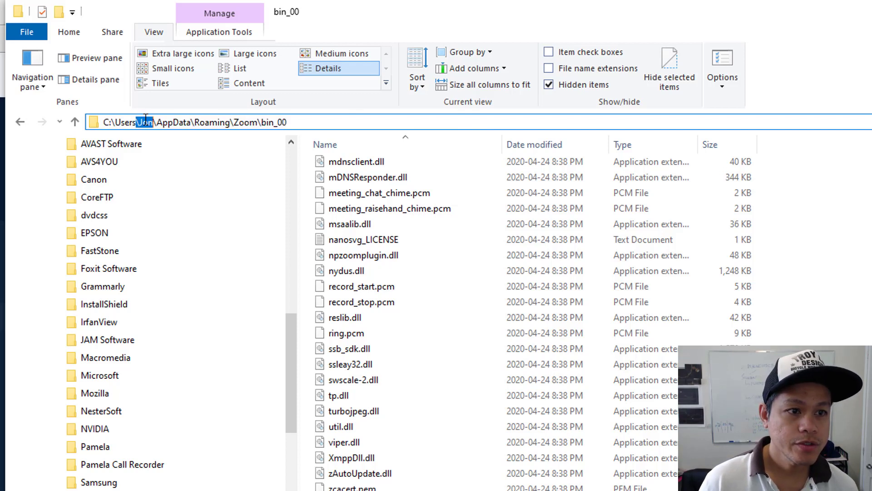
left_click(170, 121)
double_click(170, 121)
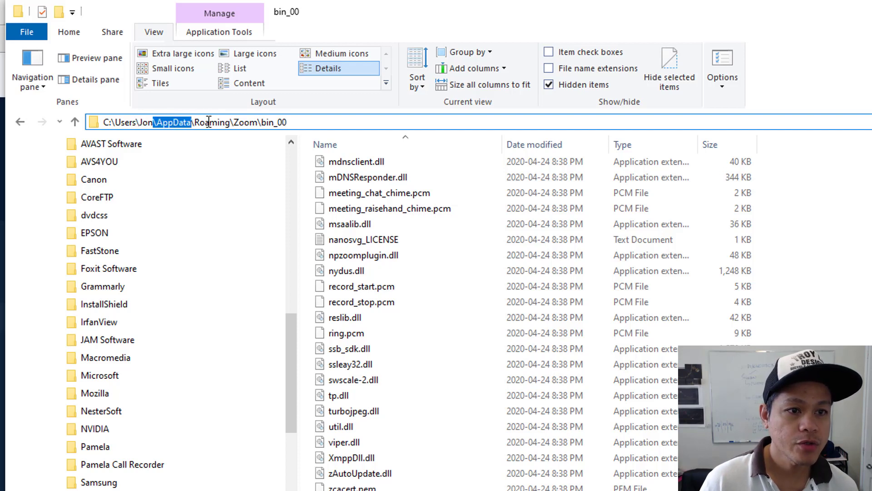
double_click(210, 121)
double_click(248, 121)
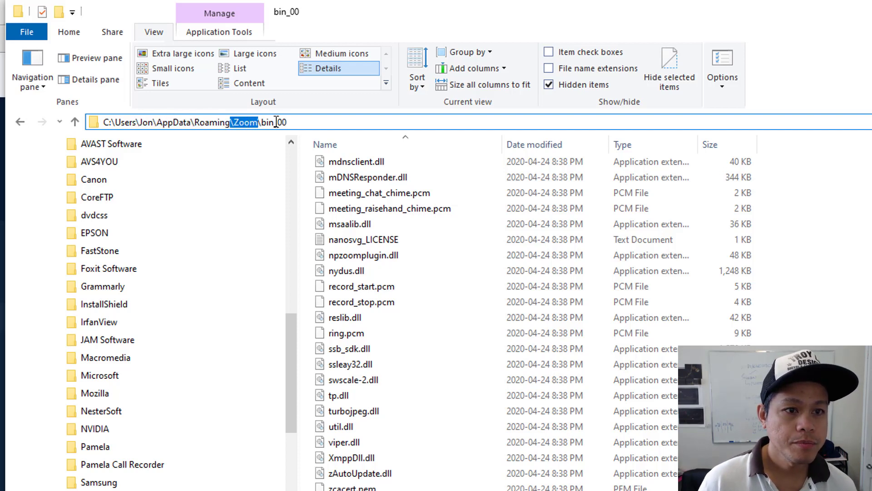
double_click(274, 122)
left_click(290, 122)
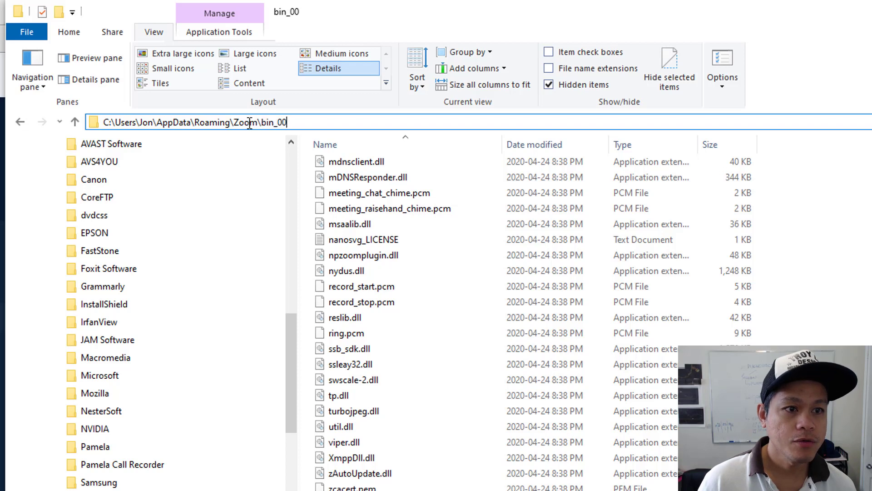
double_click(174, 122)
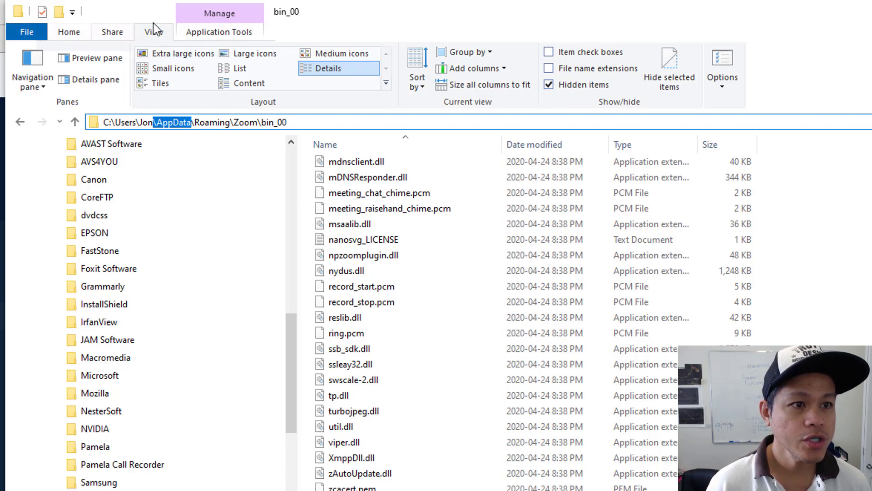
Step: Find the view setting that shows or hides hidden items in the file manager
left_click(23, 32)
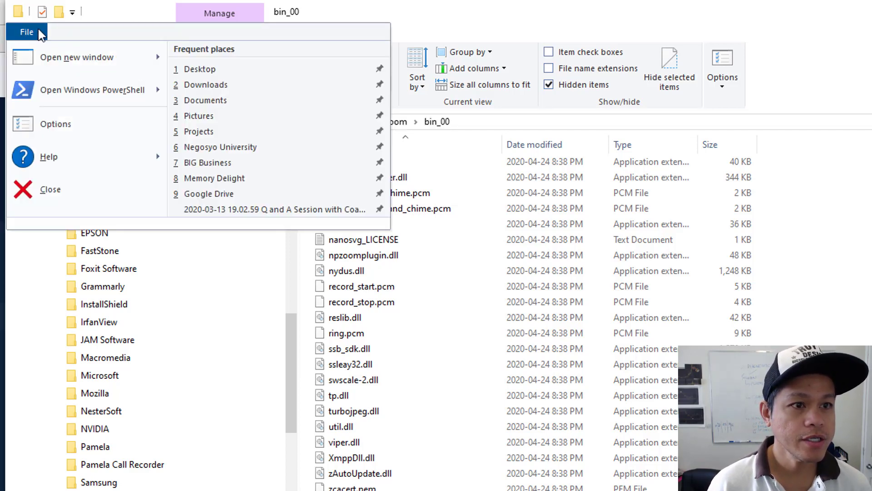
left_click(151, 12)
left_click(68, 32)
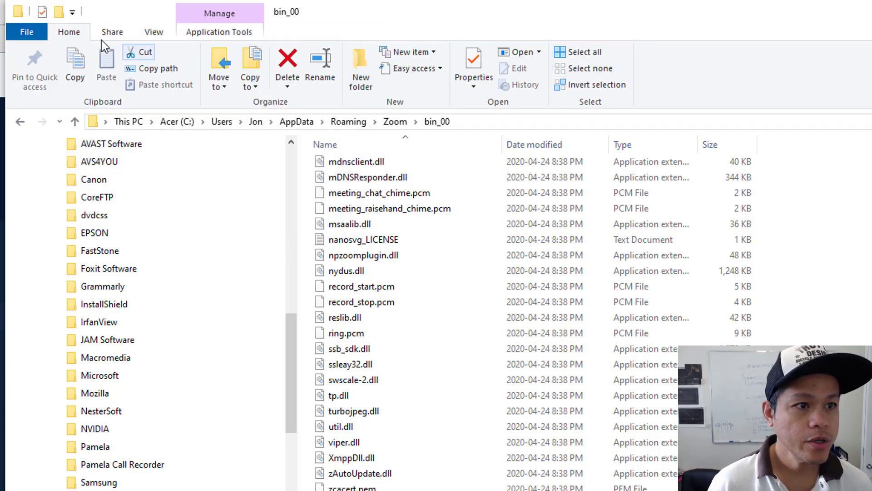
left_click(154, 33)
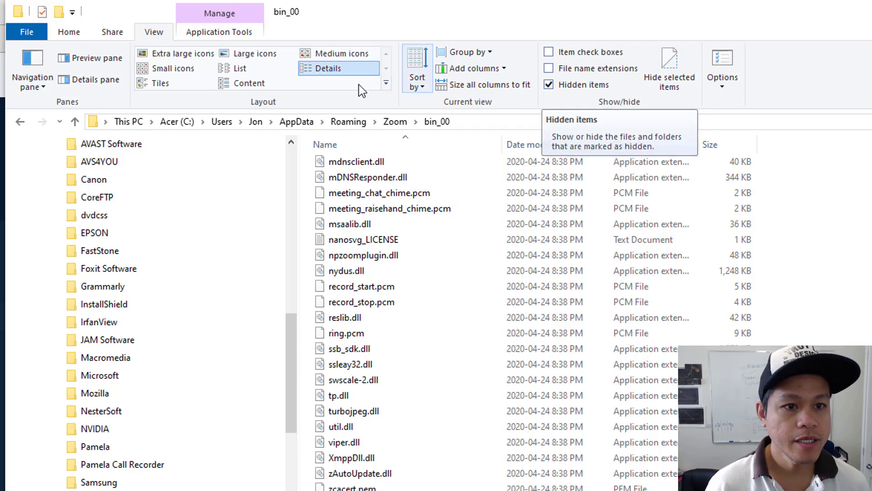
Step: Go back to the user's home folder, browse through AppData, Roaming and Zoom into bin_00, and look through its files
left_click(293, 121)
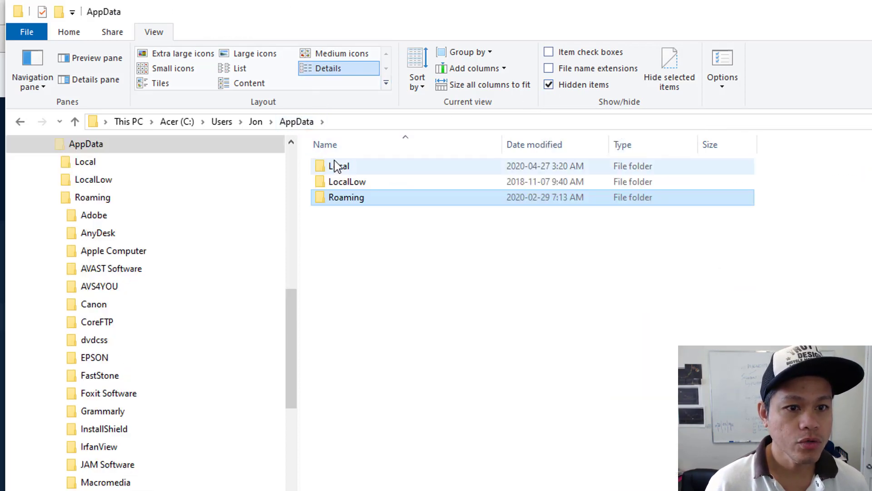
left_click(255, 122)
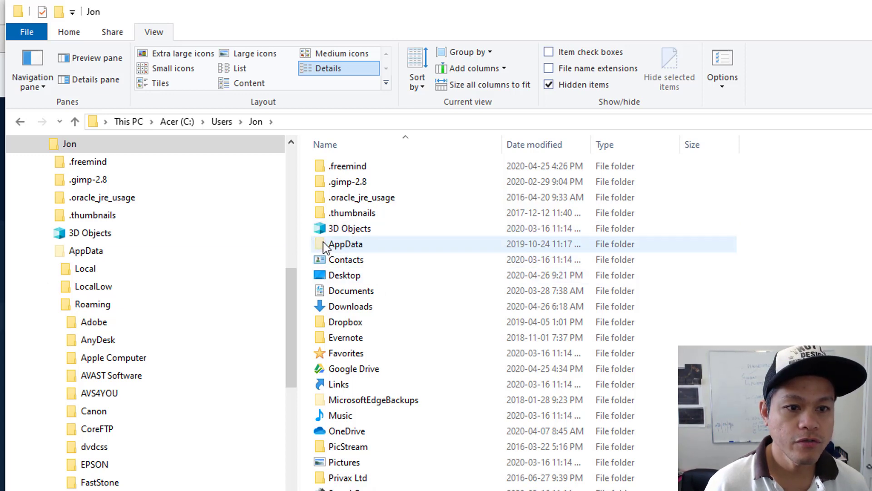
double_click(362, 249)
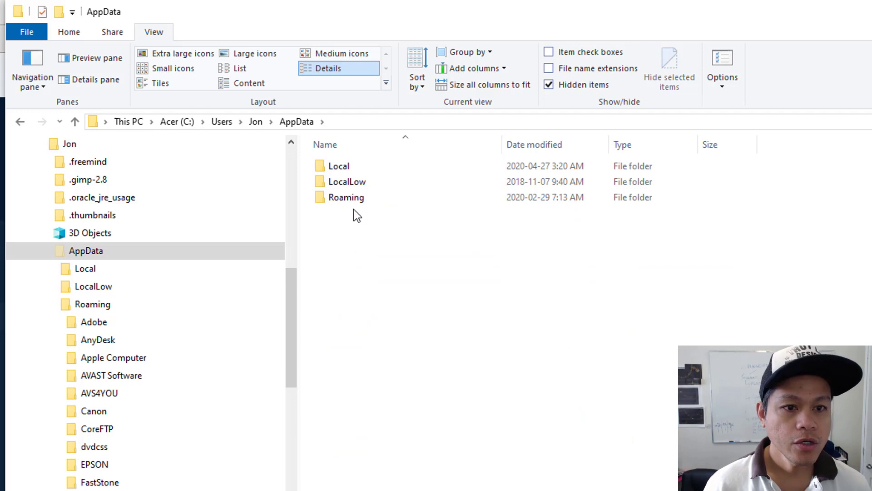
double_click(354, 200)
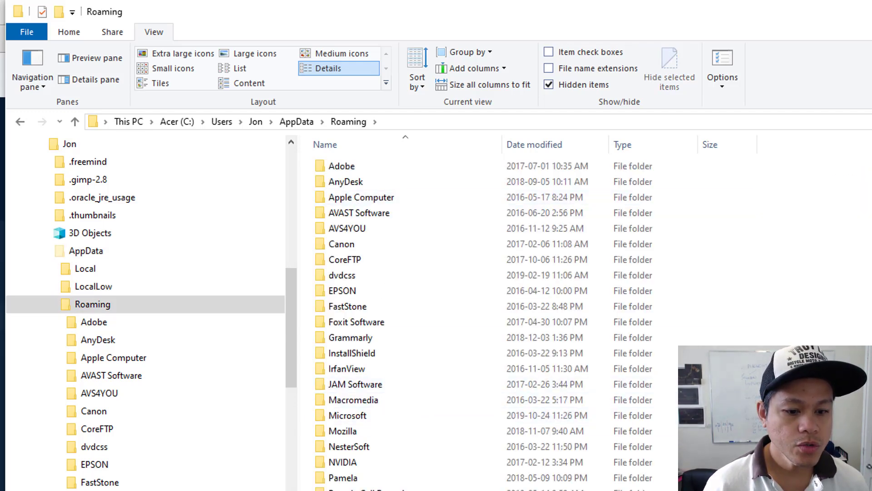
type("zoom")
key("Return")
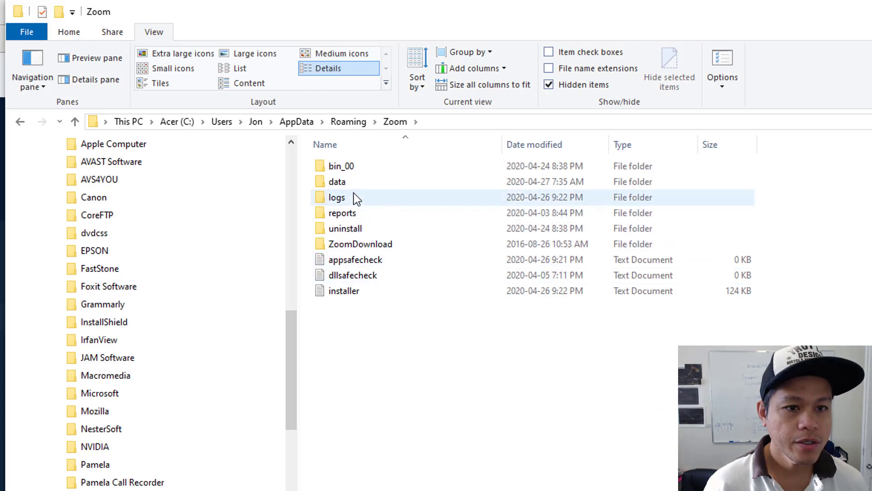
double_click(340, 166)
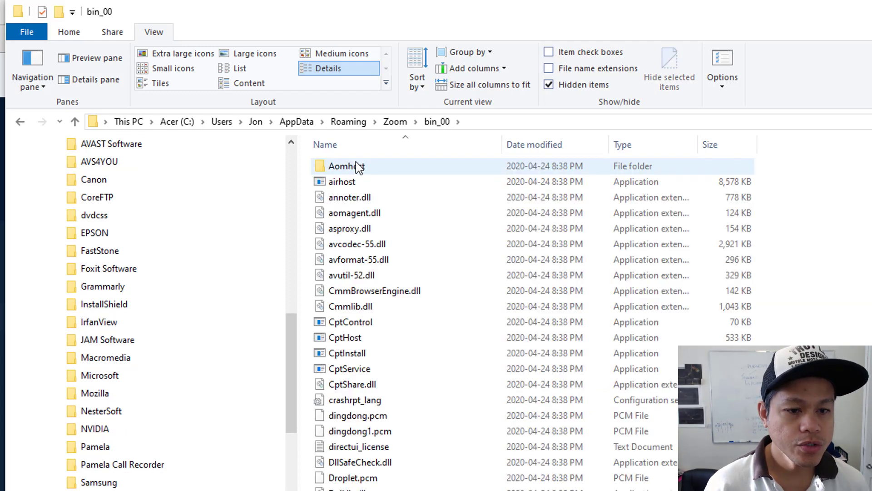
scroll(356, 169, "down", 9)
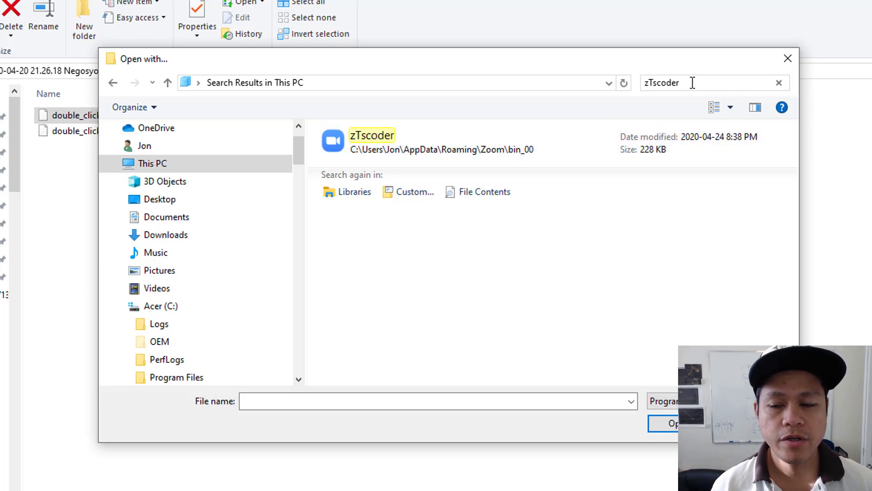
Step: Choose zTscoder from the search results to convert the meeting recording, and select double_click_to_convert_01.zoom in the folder
double_click(440, 150)
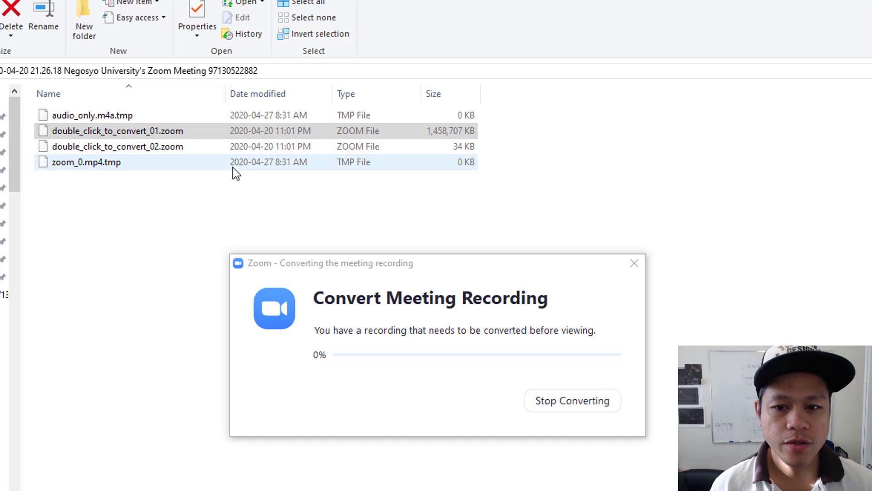
left_click(141, 133)
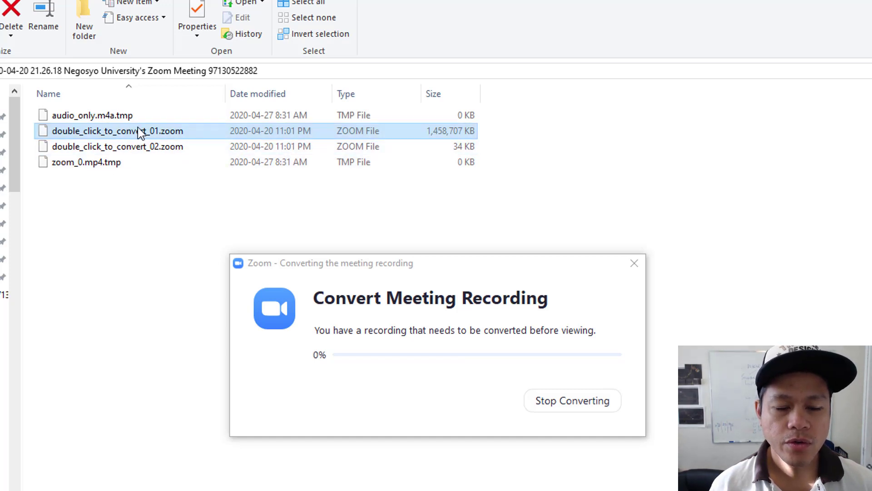